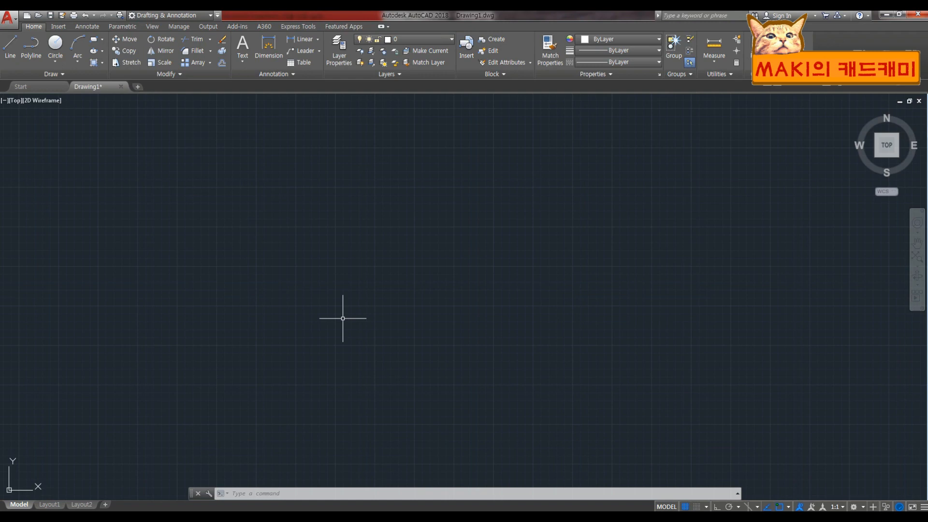
- Draw a slanted ellipse in the middle of the empty drawing by its two long-axis endpoints and the distance to the other axis
{"action": "left_click", "coordinate": [333, 493]}
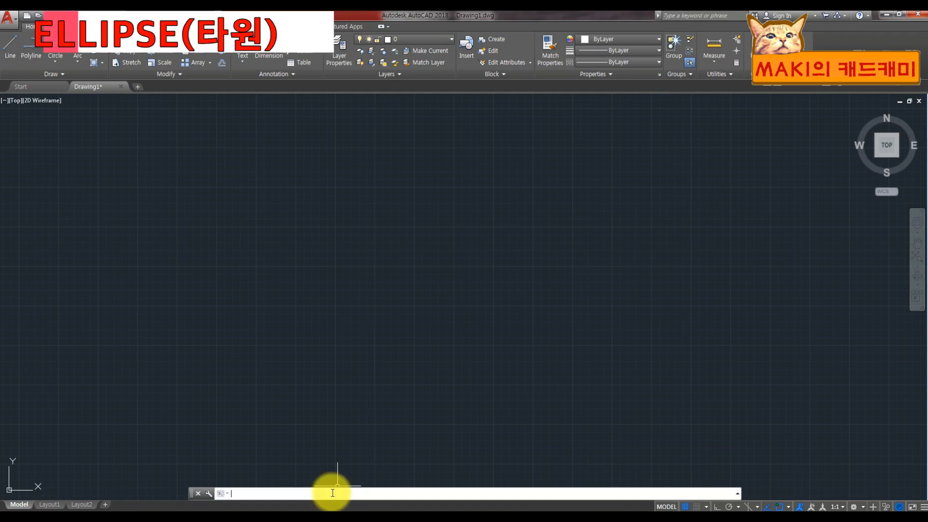
{"action": "type", "text": "ELLIPS"}
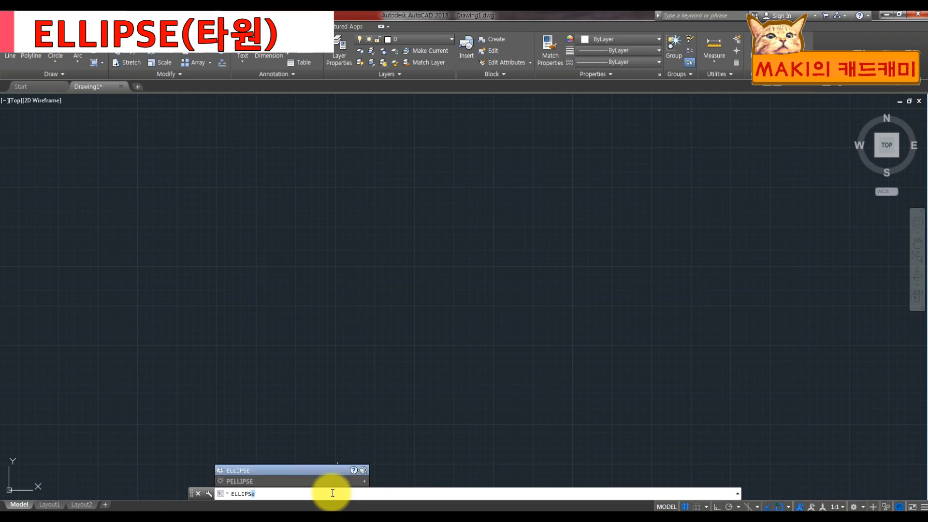
{"action": "key", "text": "Return"}
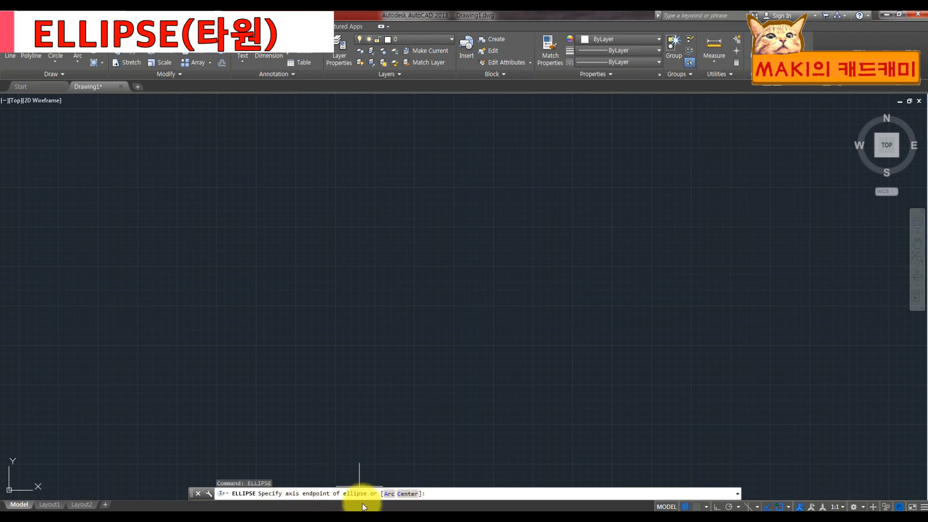
{"action": "left_click", "coordinate": [311, 492]}
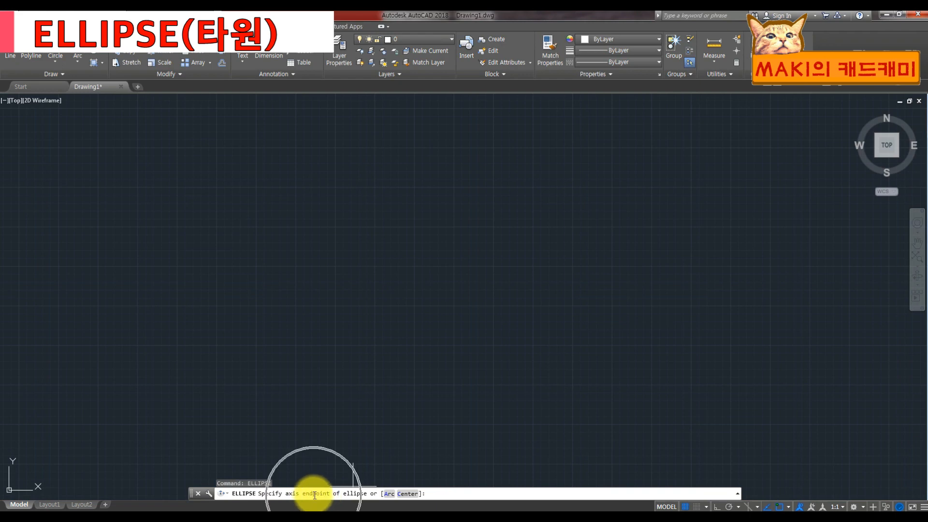
{"action": "left_click", "coordinate": [359, 395]}
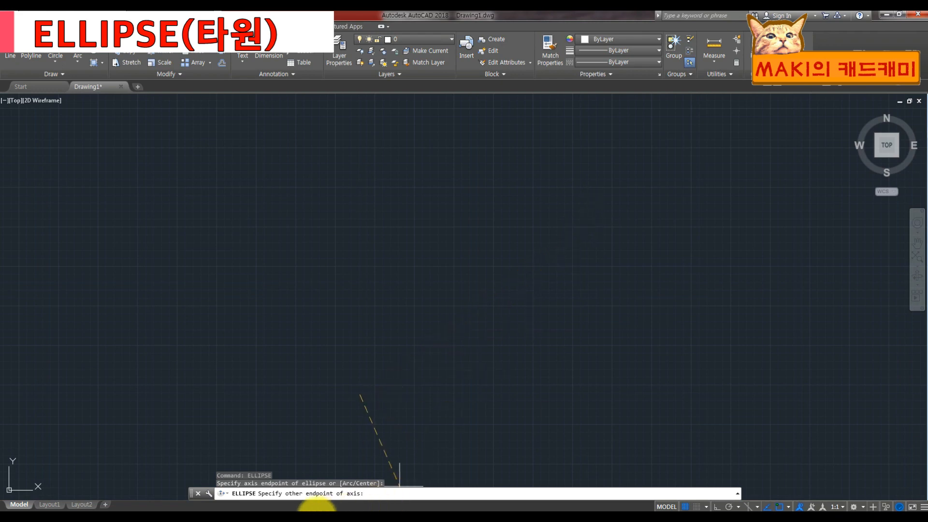
{"action": "left_click", "coordinate": [524, 189]}
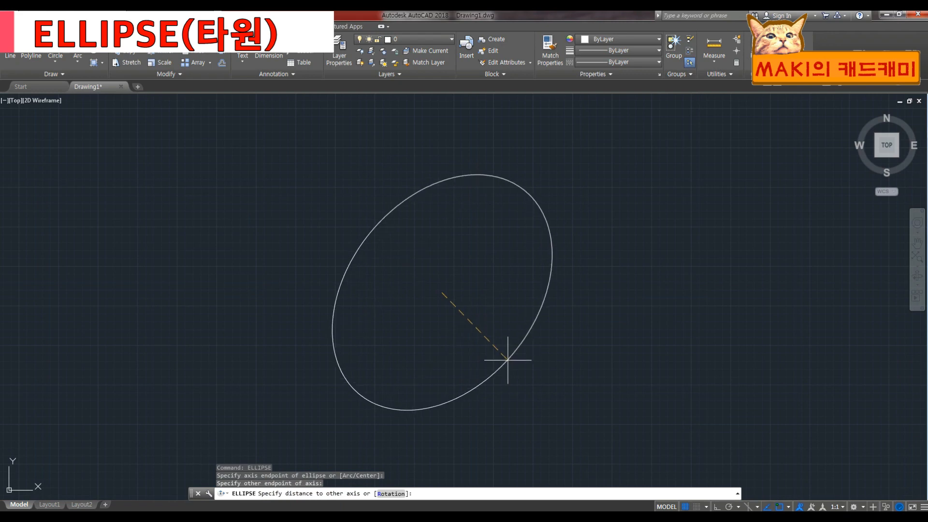
{"action": "left_click", "coordinate": [472, 321]}
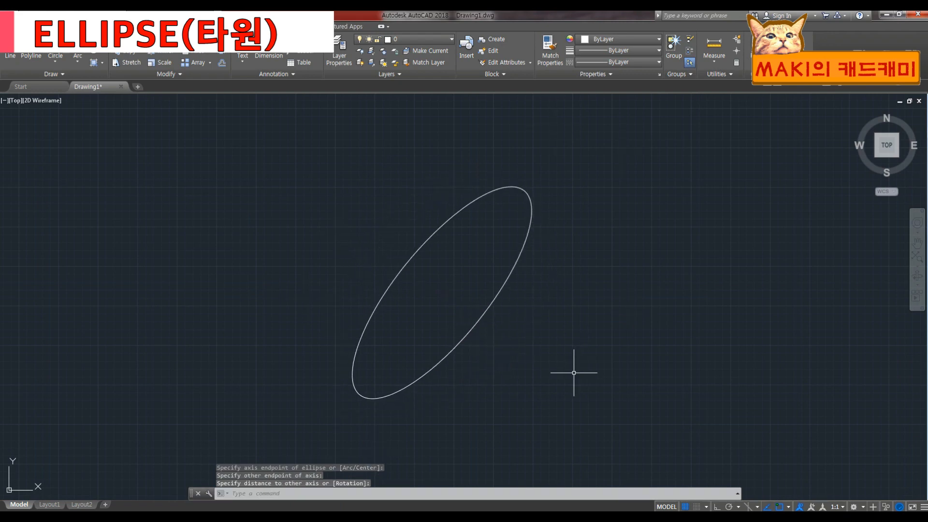
- Draw a second slanted ellipse to the right of the first, using the Center option, an axis endpoint and the other axis distance
{"action": "middle_click_drag", "start_coordinate": [573, 370], "coordinate": [472, 337]}
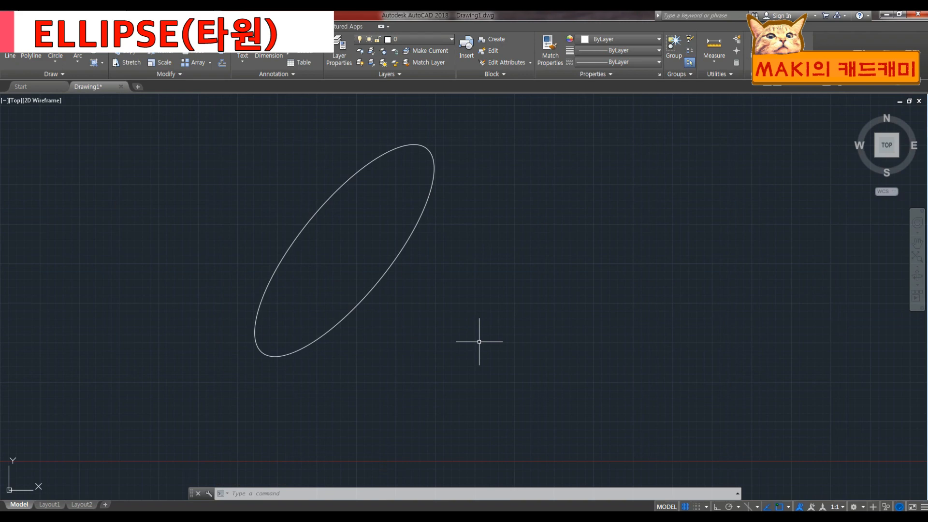
{"action": "key", "text": "Return"}
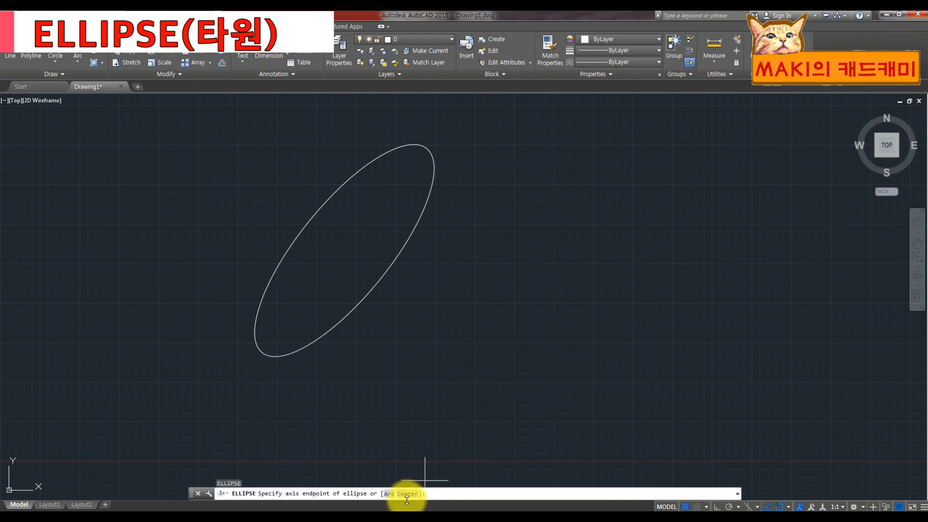
{"action": "type", "text": "c"}
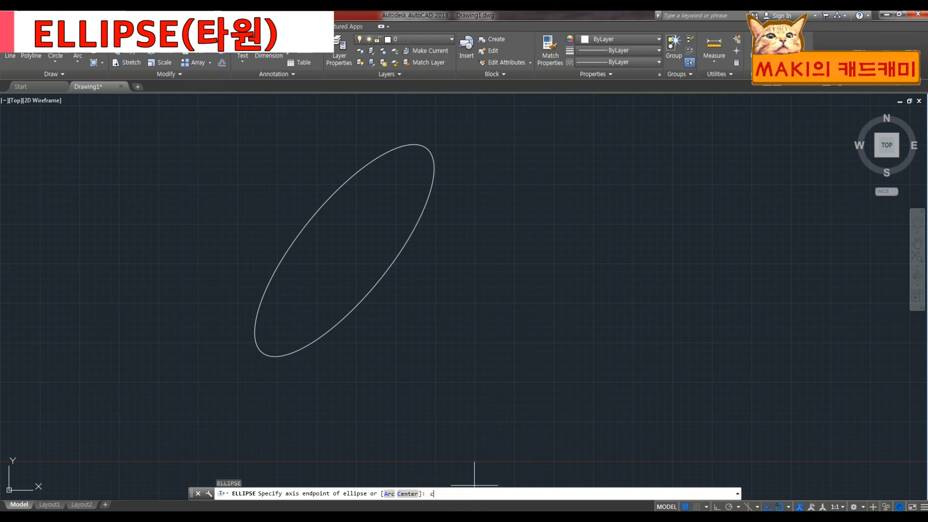
{"action": "key", "text": "Return"}
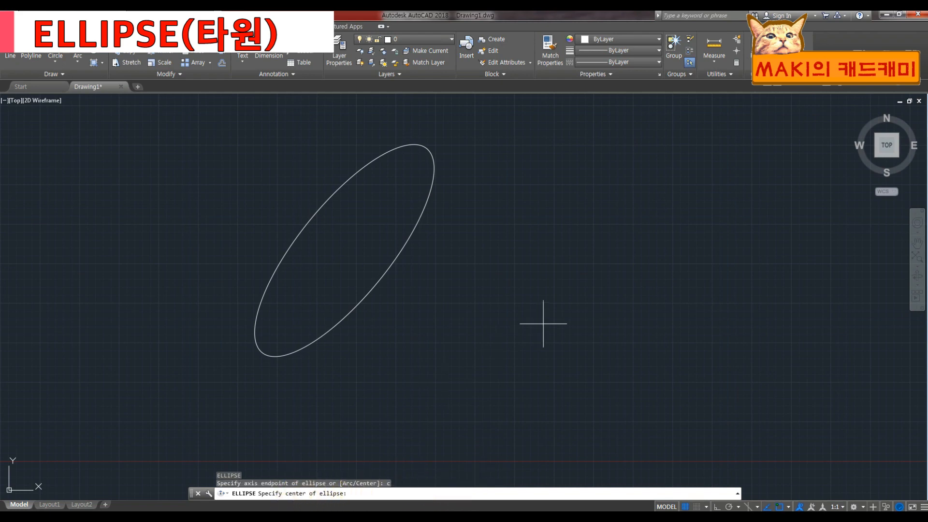
{"action": "left_click", "coordinate": [548, 306]}
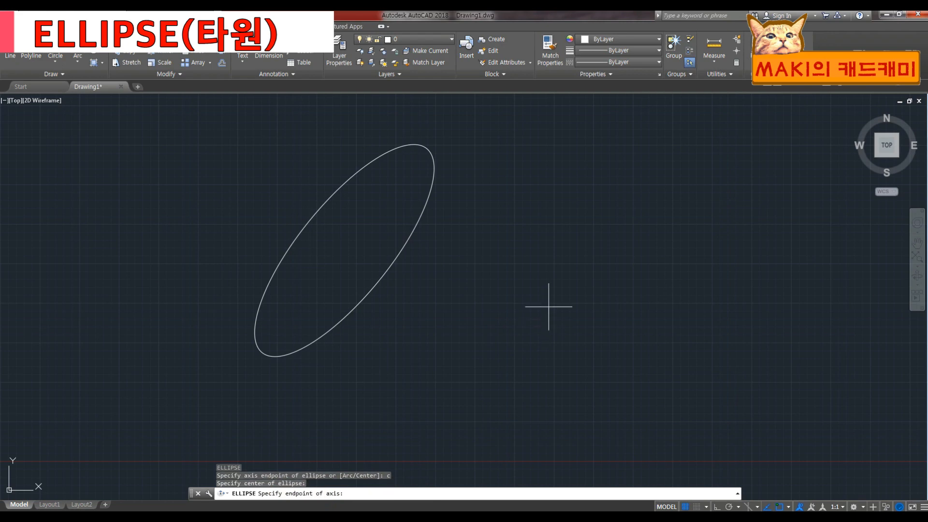
{"action": "left_click", "coordinate": [615, 184]}
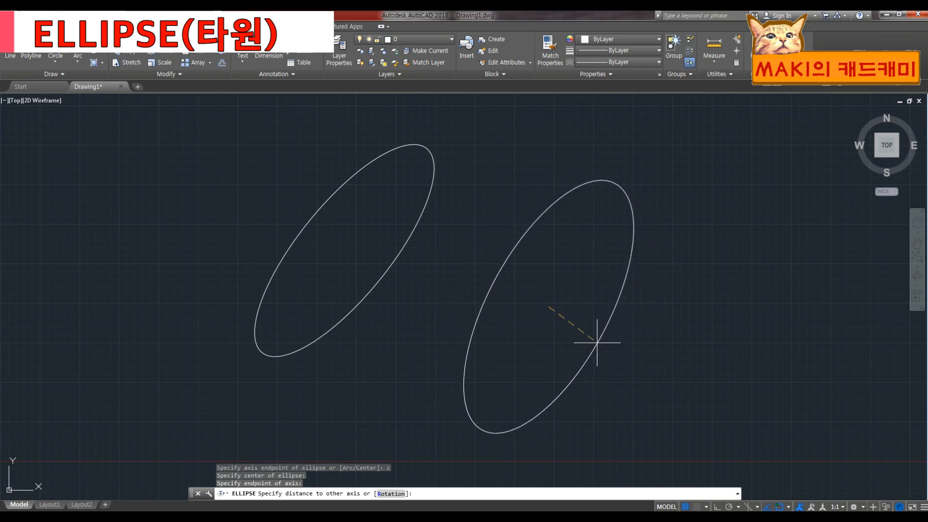
{"action": "left_click", "coordinate": [596, 349]}
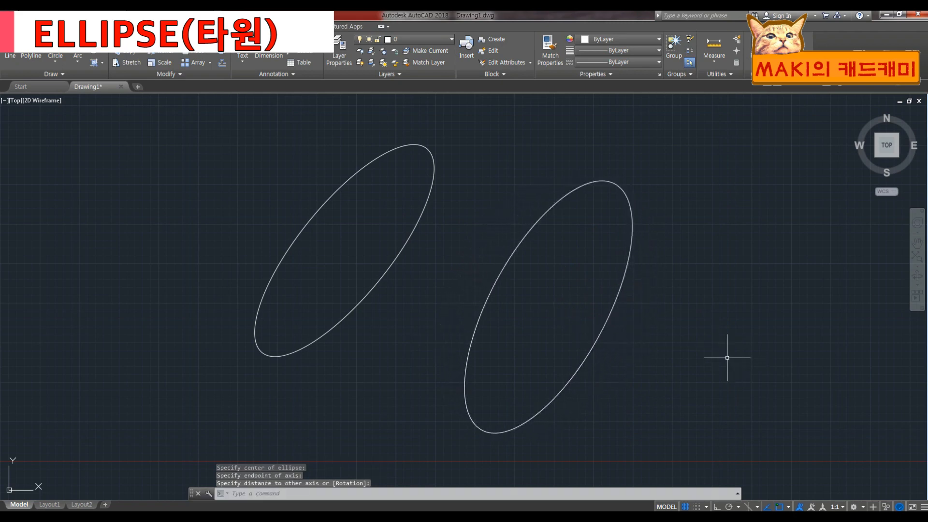
{"action": "scroll", "coordinate": [555, 424], "scroll_direction": "down", "scroll_amount": 2}
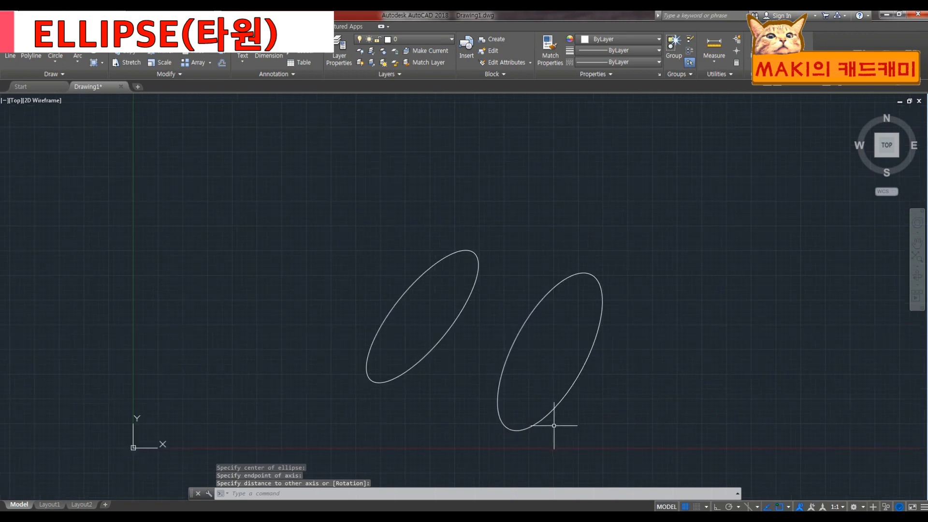
{"action": "middle_click_drag", "start_coordinate": [584, 410], "coordinate": [488, 348]}
{"action": "middle_click_drag", "start_coordinate": [624, 376], "coordinate": [527, 369]}
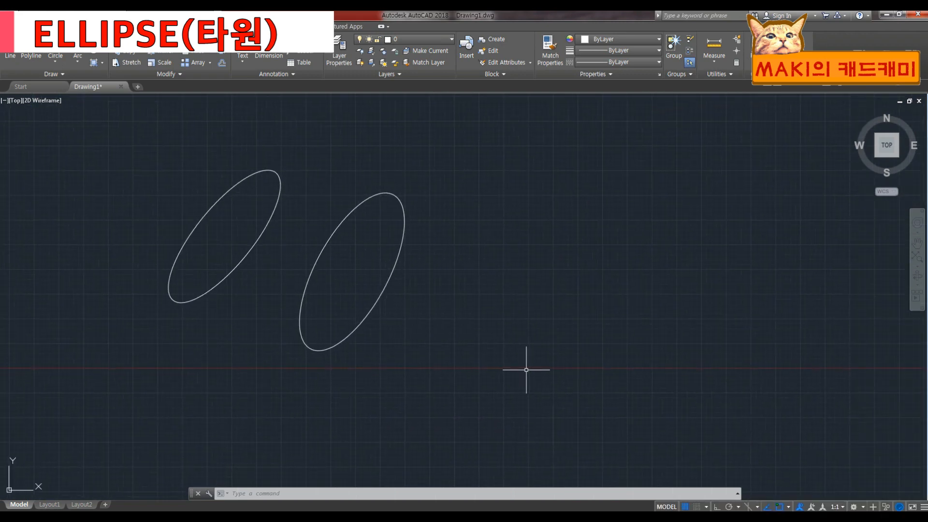
{"action": "type", "text": "el"}
{"action": "key", "text": "Return"}
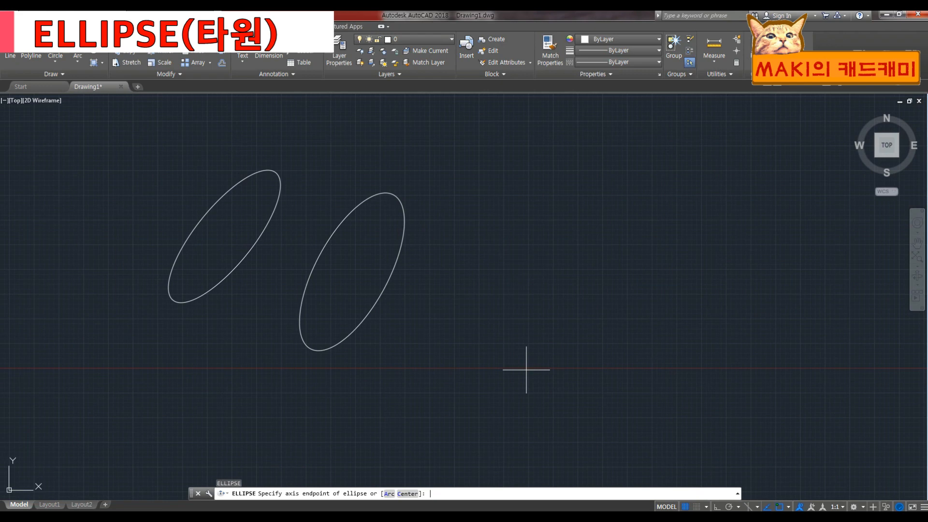
{"action": "left_click", "coordinate": [505, 367]}
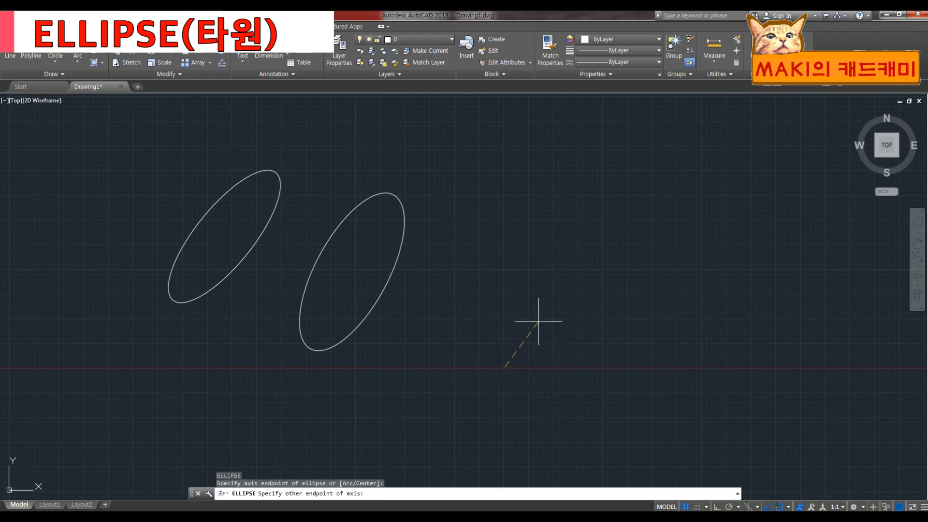
{"action": "key", "text": "F8"}
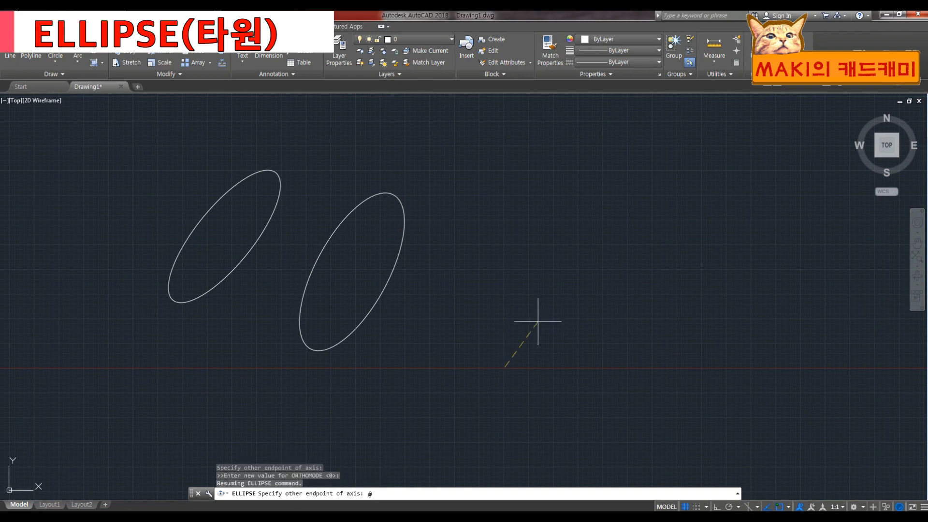
{"action": "type", "text": "@100<45"}
{"action": "key", "text": "Return"}
{"action": "scroll", "coordinate": [507, 368], "scroll_direction": "up", "scroll_amount": 12}
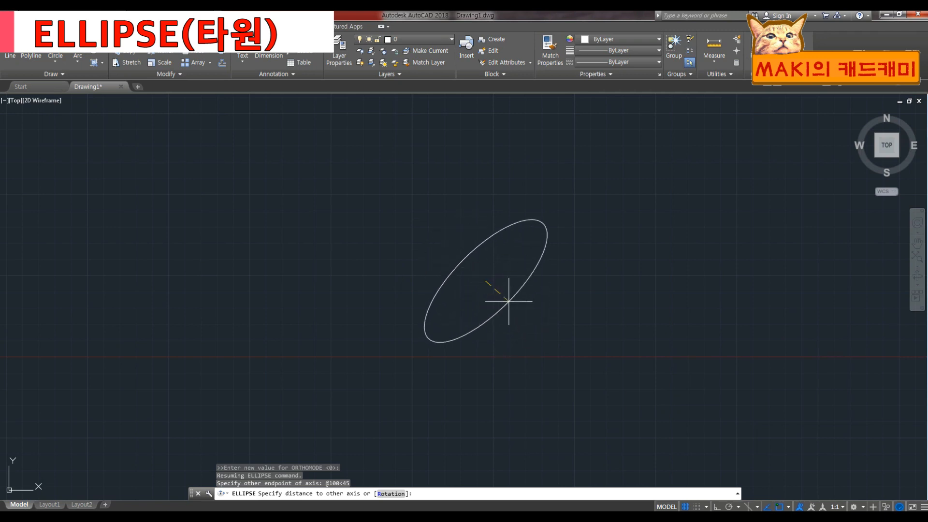
{"action": "left_click", "coordinate": [483, 284]}
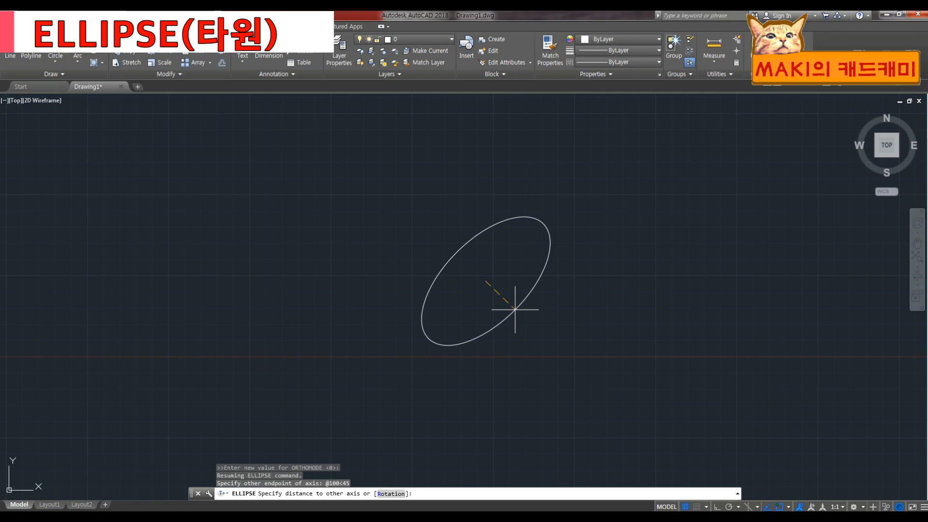
{"action": "type", "text": "20"}
{"action": "key", "text": "Return"}
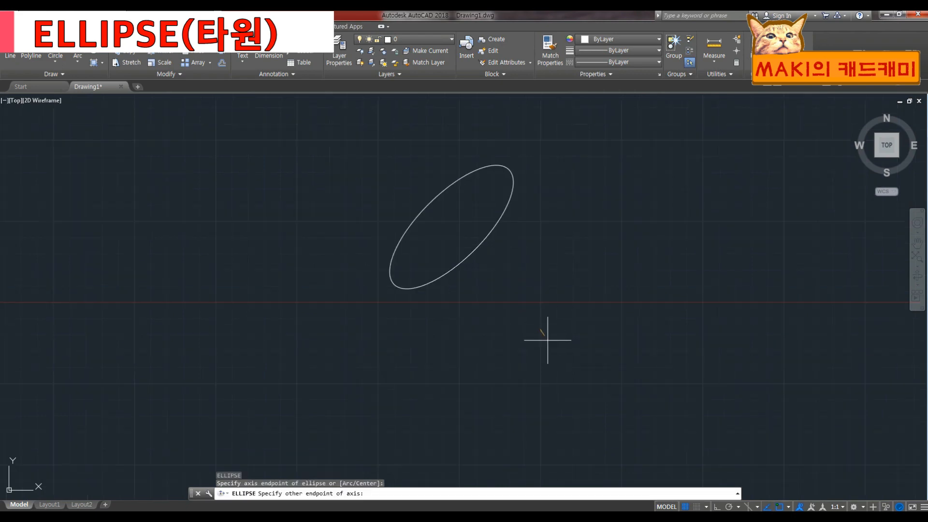
{"action": "key", "text": "Escape"}
{"action": "key", "text": "Escape"}
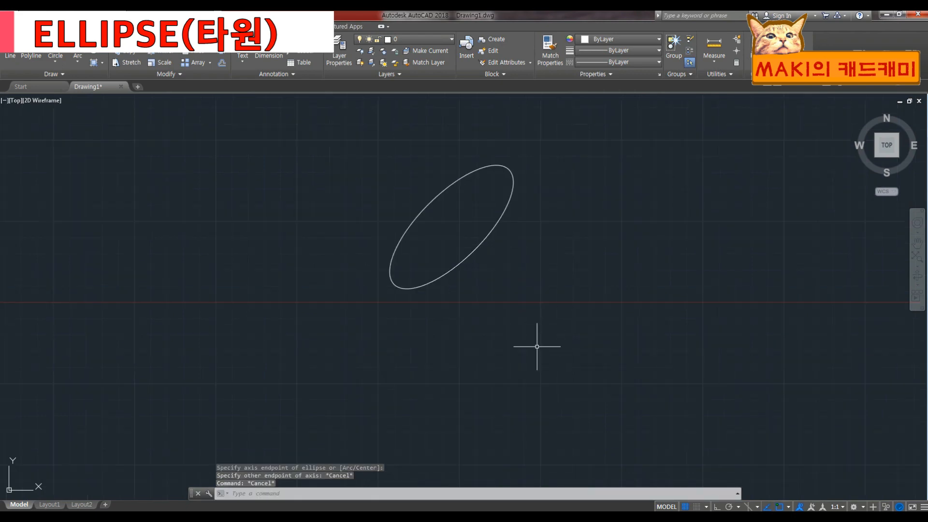
- Draw another slanted ellipse beside the 45° one with the Center option, using semi-axis lengths of 50 and 20
{"action": "key", "text": "Return"}
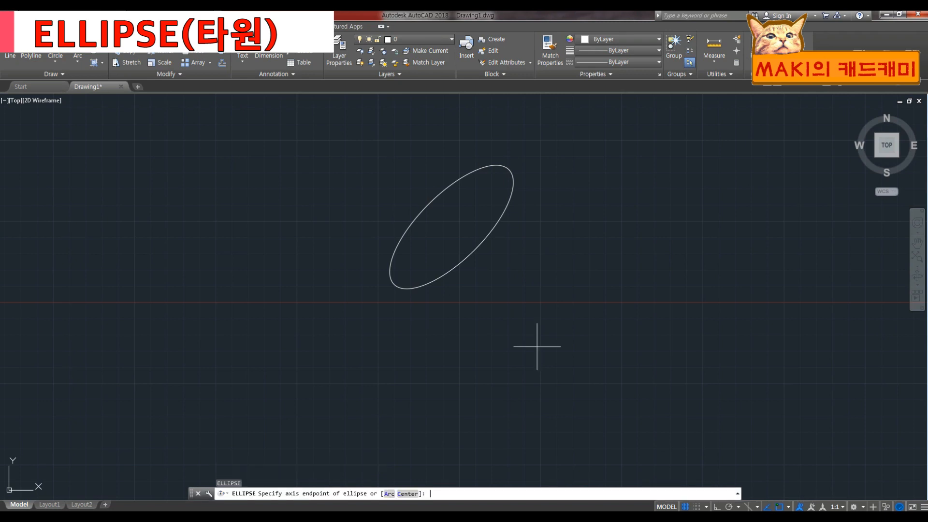
{"action": "type", "text": "c"}
{"action": "key", "text": "Return"}
{"action": "left_click", "coordinate": [571, 284]}
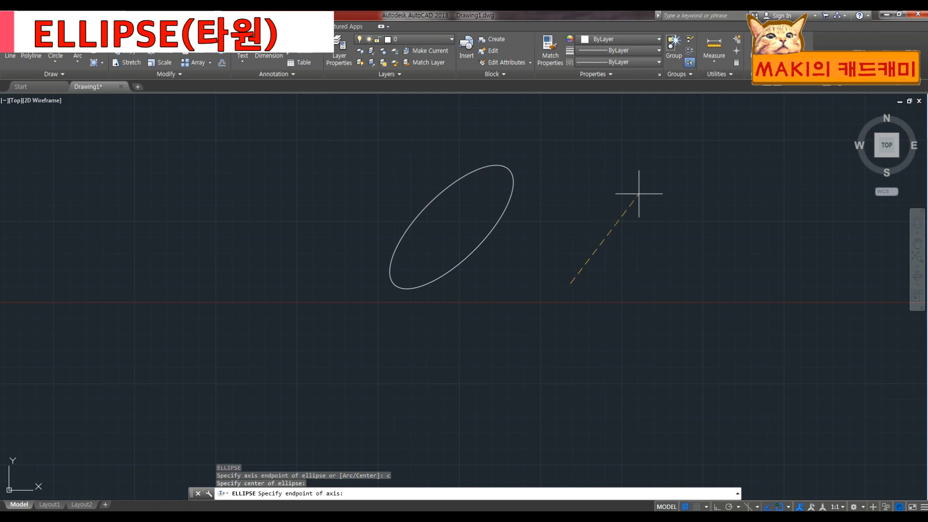
{"action": "type", "text": "50"}
{"action": "key", "text": "Return"}
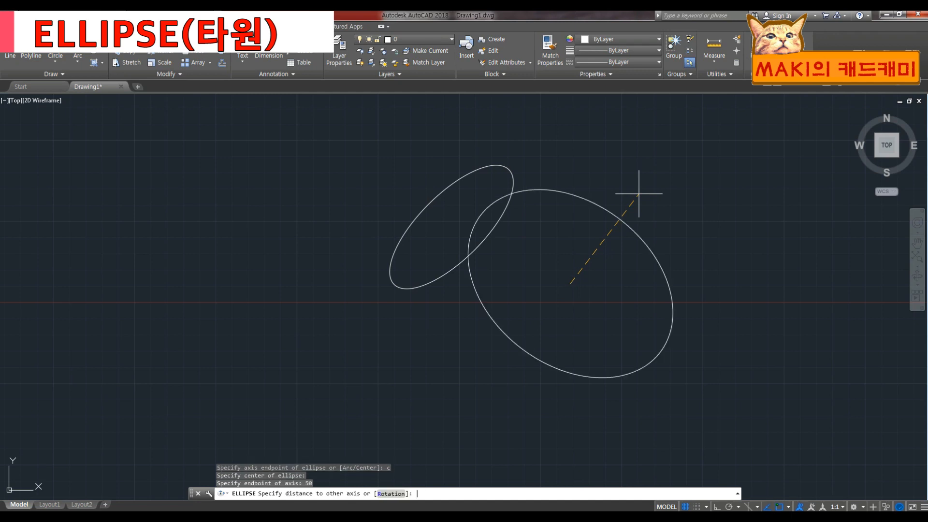
{"action": "type", "text": "20"}
{"action": "key", "text": "Return"}
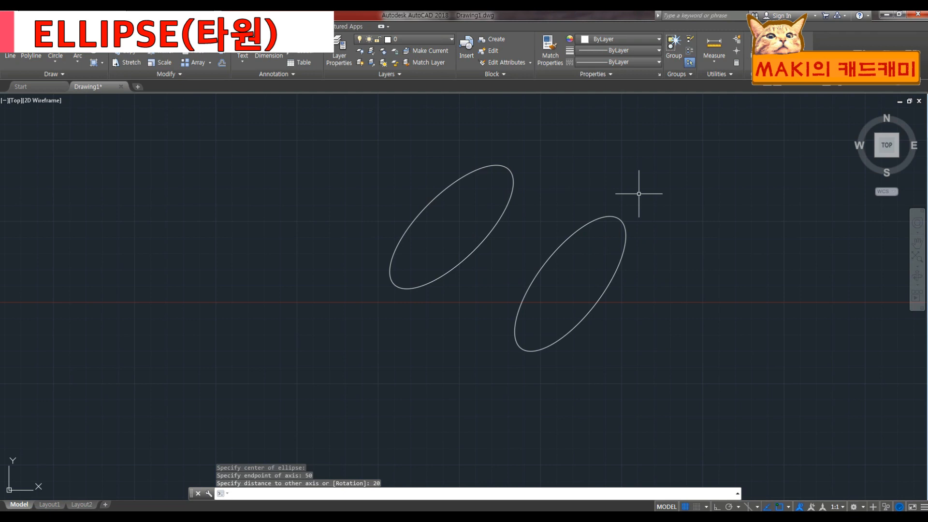
- Draw a five-sided polygon centred on the 45° ellipse, inscribed in a circle of radius 50
{"action": "type", "text": "POLYGON"}
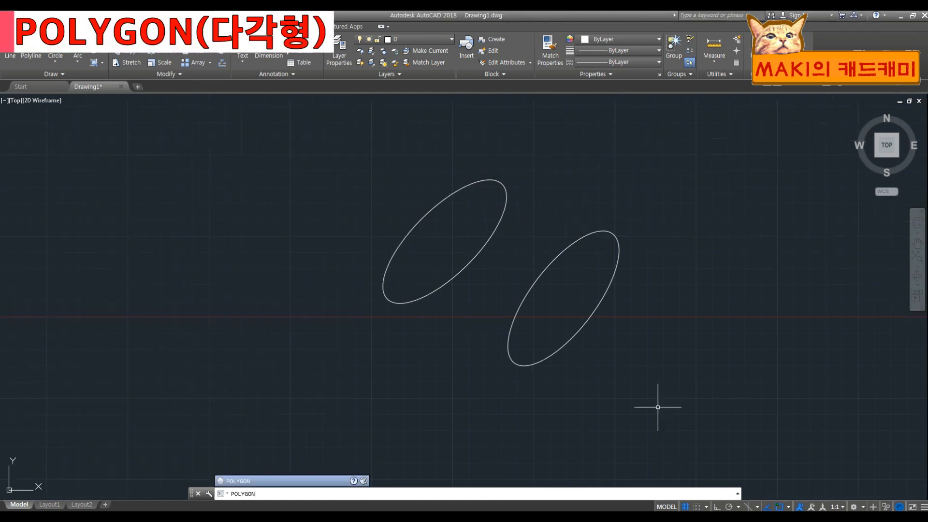
{"action": "key", "text": "Return"}
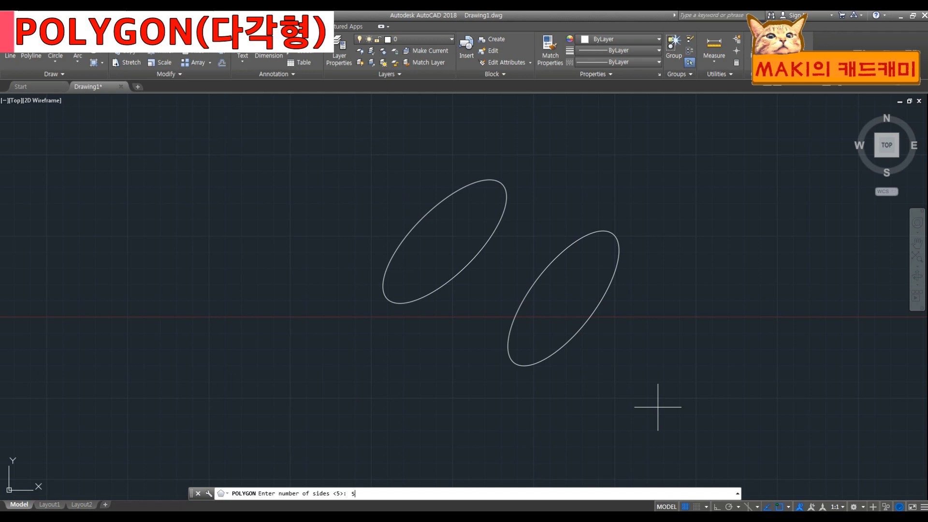
{"action": "type", "text": "5"}
{"action": "key", "text": "Return"}
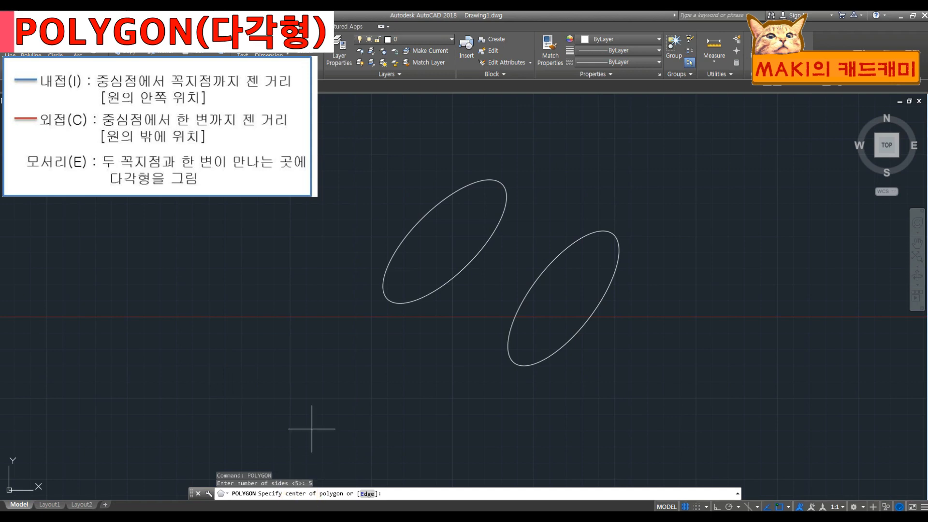
{"action": "left_click", "coordinate": [445, 241]}
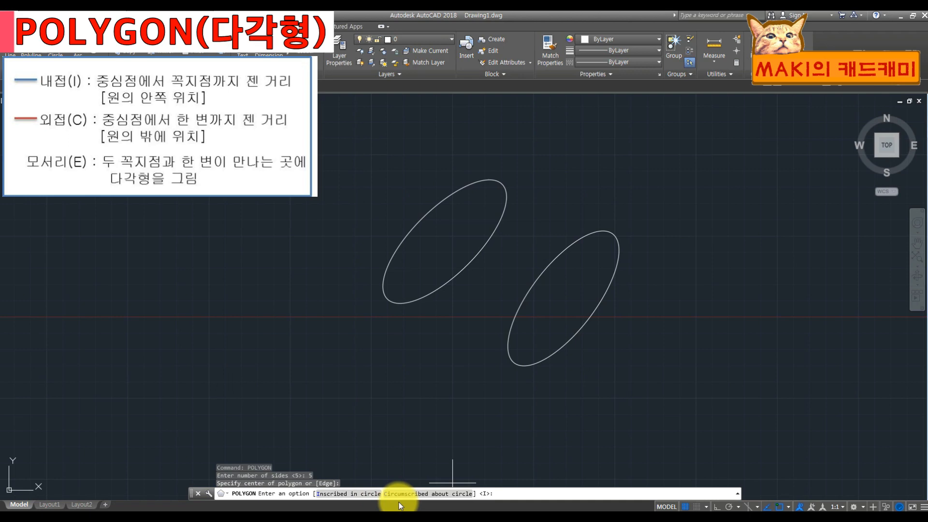
{"action": "type", "text": "i"}
{"action": "key", "text": "Return"}
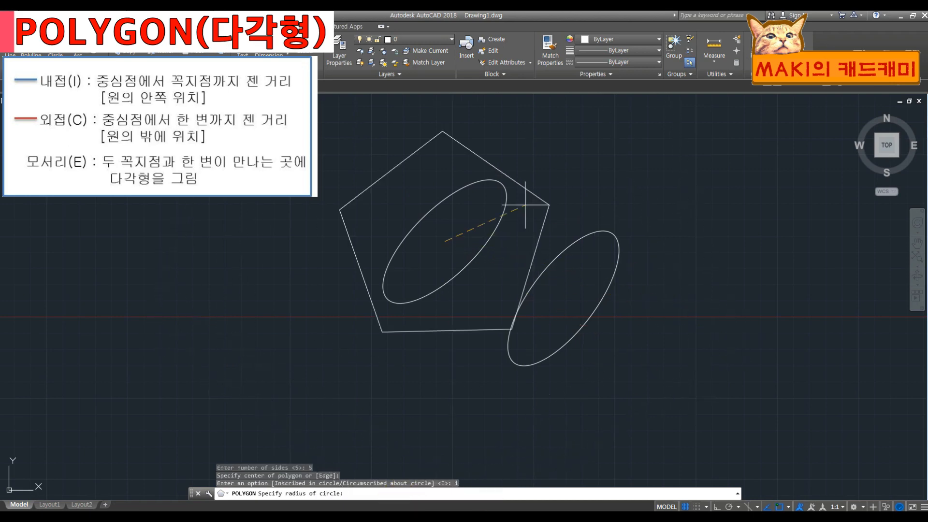
{"action": "middle_click_drag", "start_coordinate": [406, 139], "coordinate": [433, 197]}
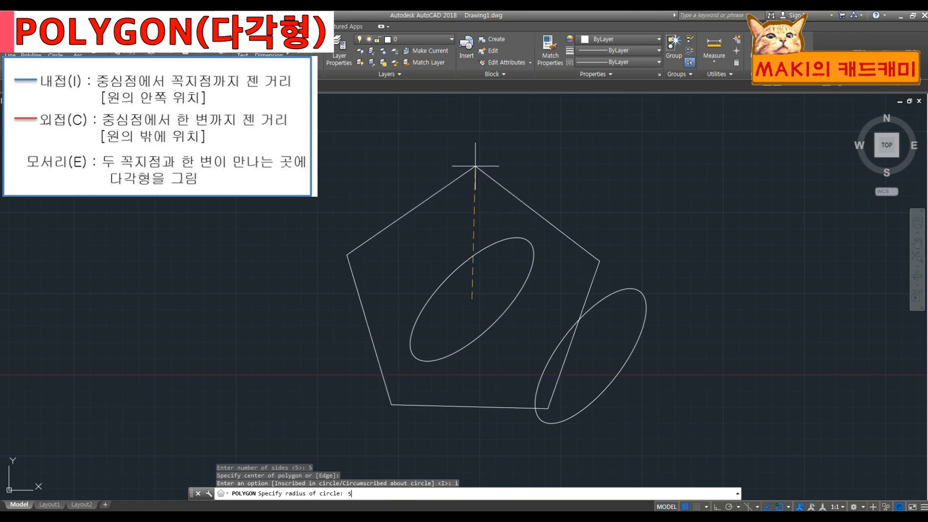
{"action": "type", "text": "0"}
{"action": "key", "text": "Return"}
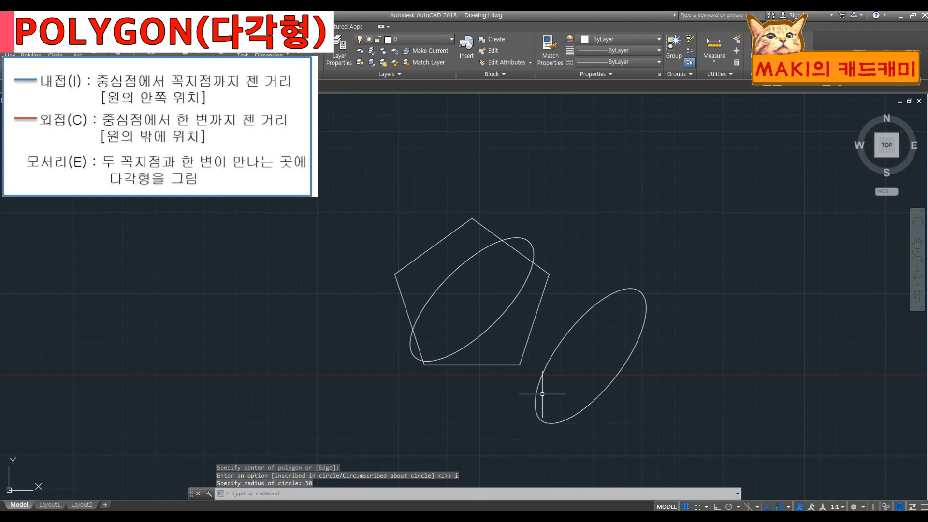
{"action": "middle_click_drag", "start_coordinate": [543, 344], "coordinate": [581, 326]}
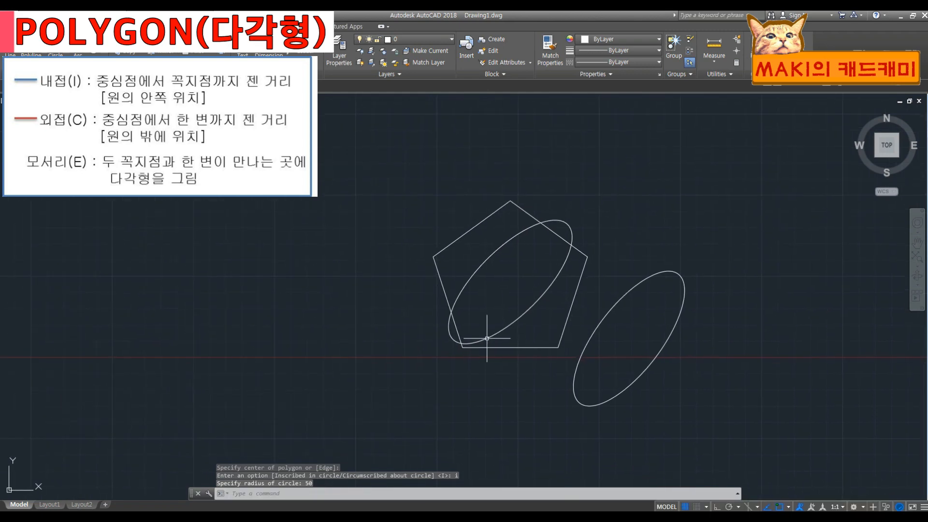
- Draw a five-sided polygon in the empty area to the left of the first pentagon, circumscribed about a circle of radius 50
{"action": "key", "text": "Return"}
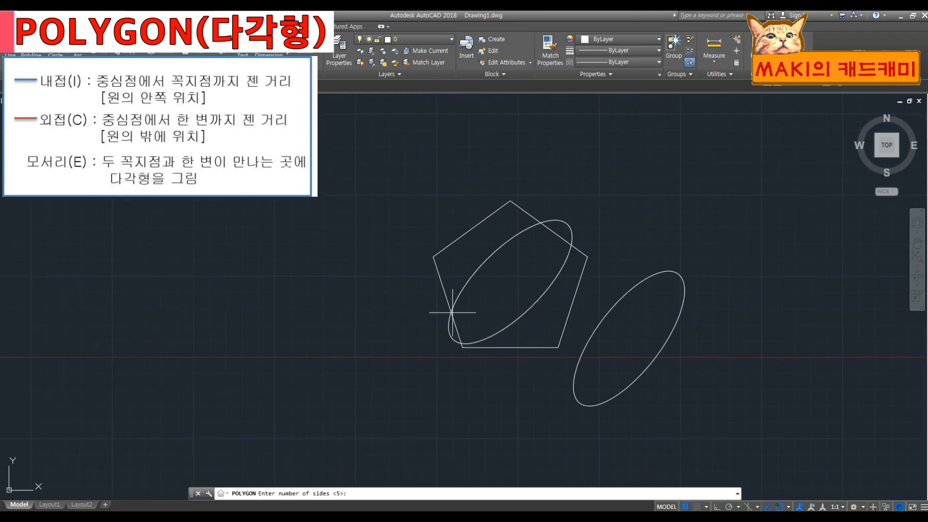
{"action": "key", "text": "Return"}
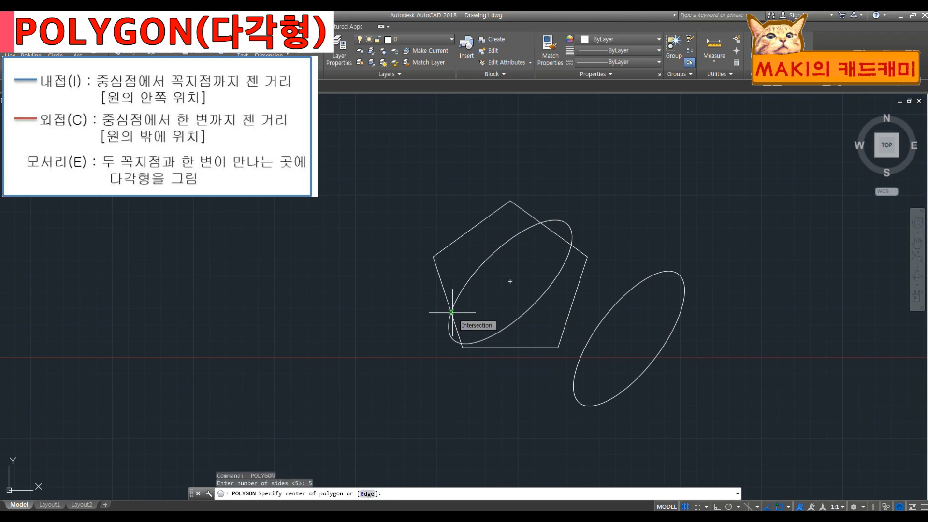
{"action": "left_click", "coordinate": [220, 288]}
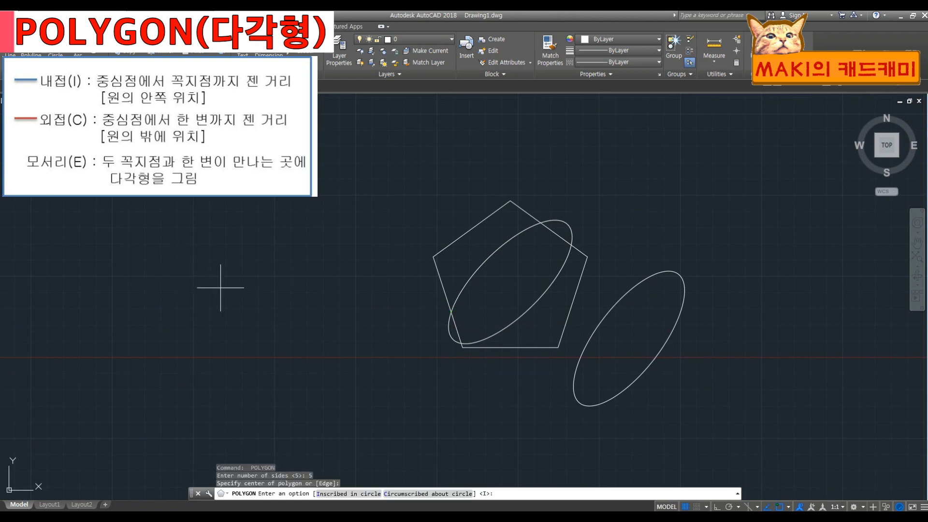
{"action": "type", "text": "c"}
{"action": "key", "text": "Return"}
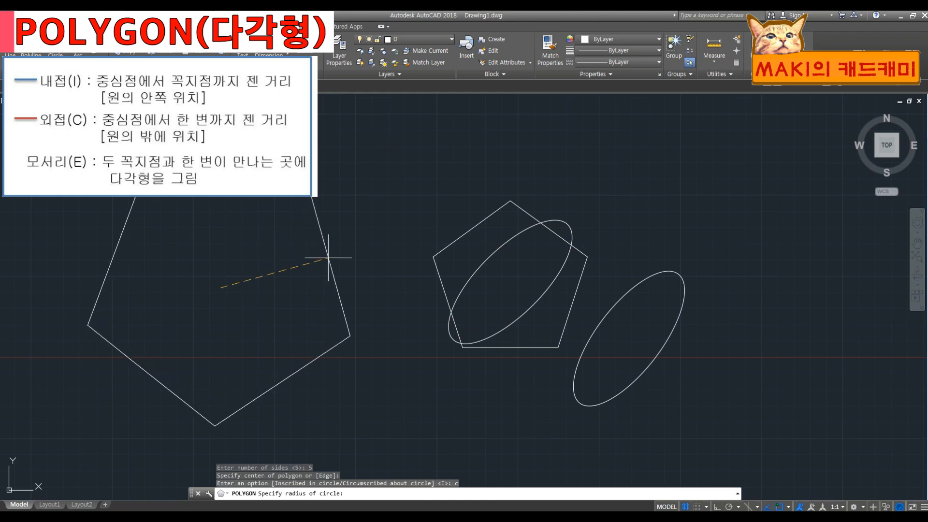
{"action": "type", "text": "5"}
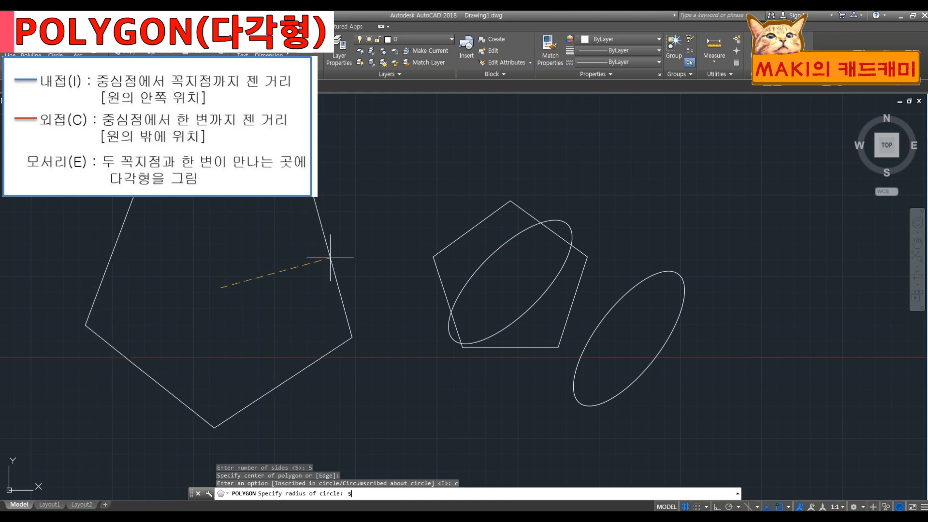
{"action": "type", "text": "0"}
{"action": "key", "text": "Return"}
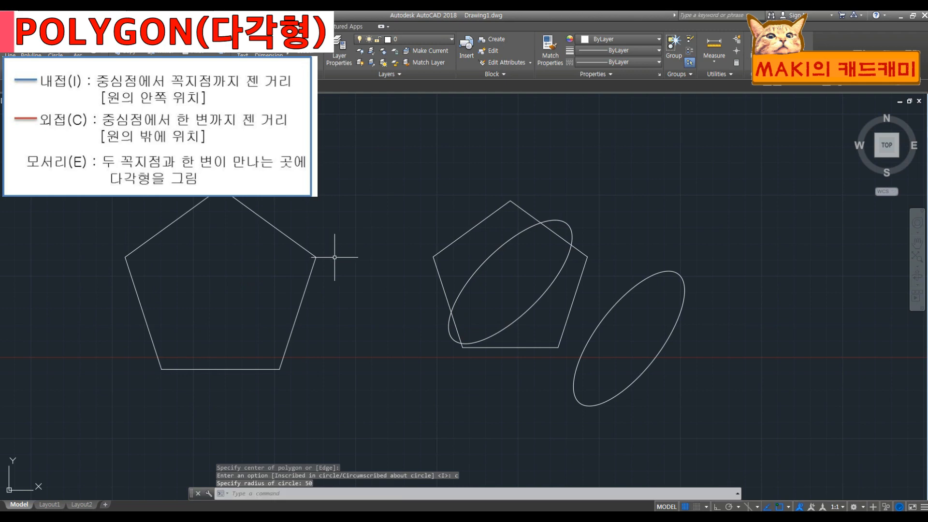
- Draw a circle with a diameter of 100 in the empty area to the right of the ellipses
{"action": "scroll", "coordinate": [339, 242], "scroll_direction": "down", "scroll_amount": 3}
{"action": "type", "text": "c"}
{"action": "key", "text": "Return"}
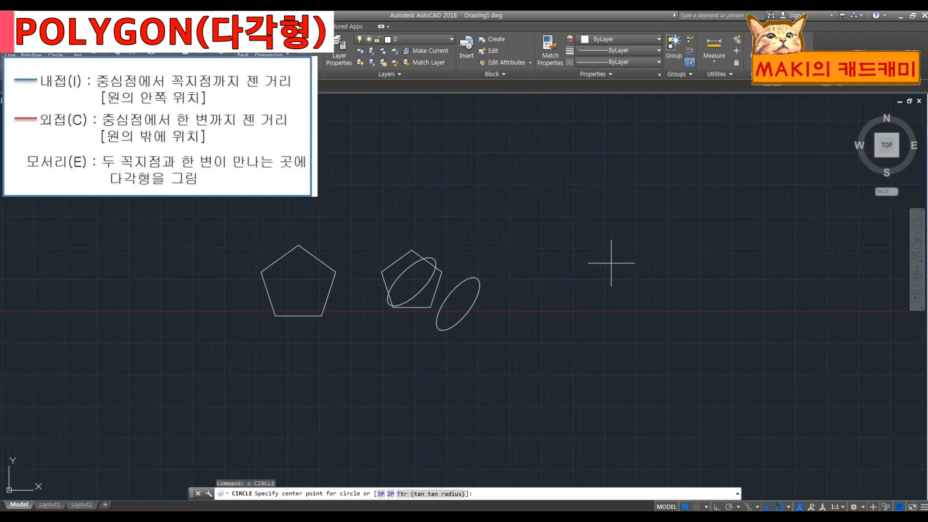
{"action": "left_click", "coordinate": [611, 263]}
{"action": "type", "text": "d"}
{"action": "key", "text": "Return"}
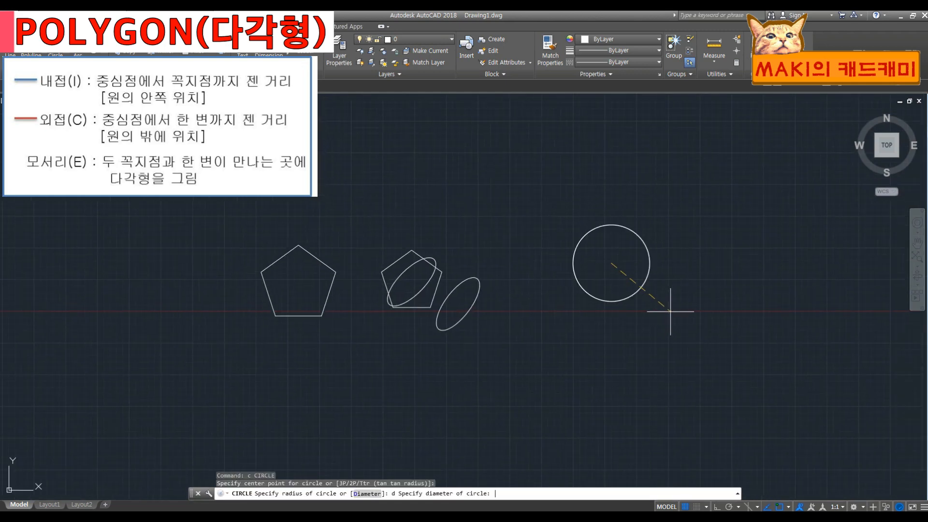
{"action": "type", "text": "100"}
{"action": "key", "text": "Return"}
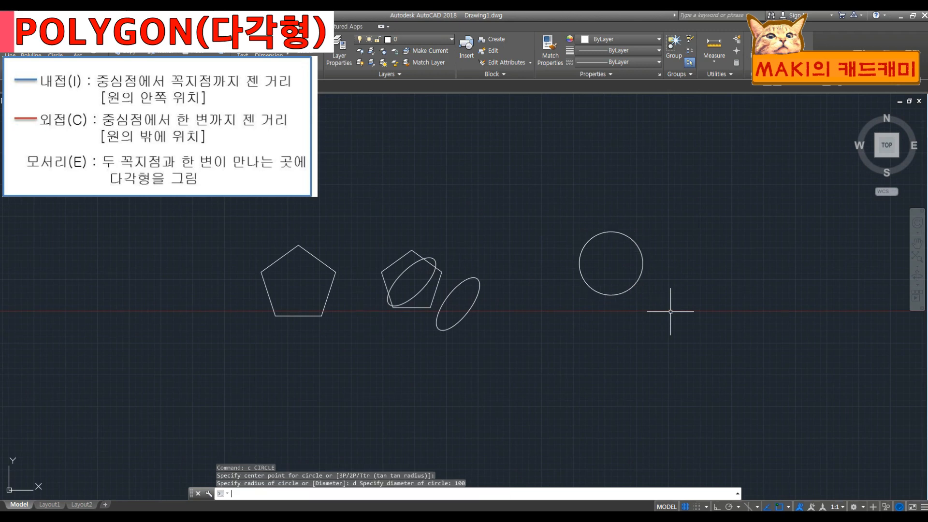
- Draw another circle with a diameter of 100 to the right of the first circle
{"action": "key", "text": "Return"}
{"action": "left_click", "coordinate": [726, 251]}
{"action": "type", "text": "d"}
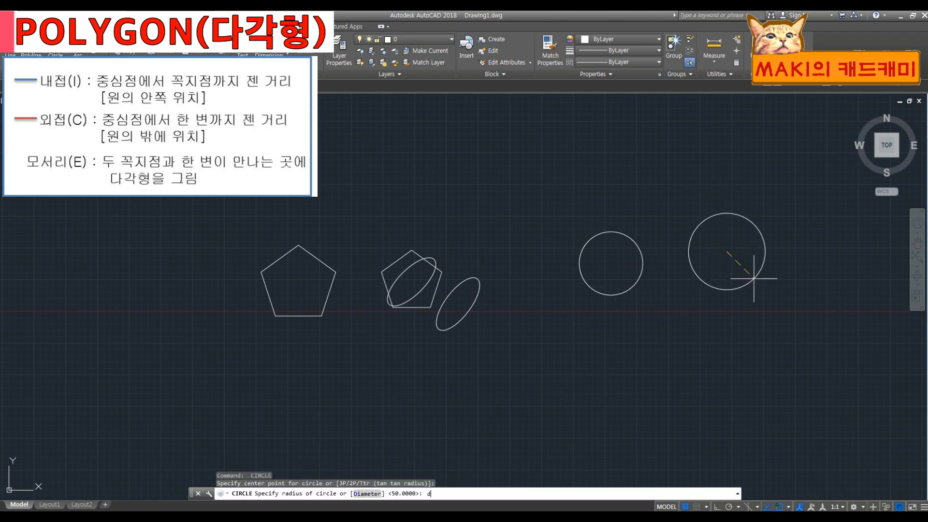
{"action": "key", "text": "Return"}
{"action": "type", "text": "100"}
{"action": "key", "text": "Return"}
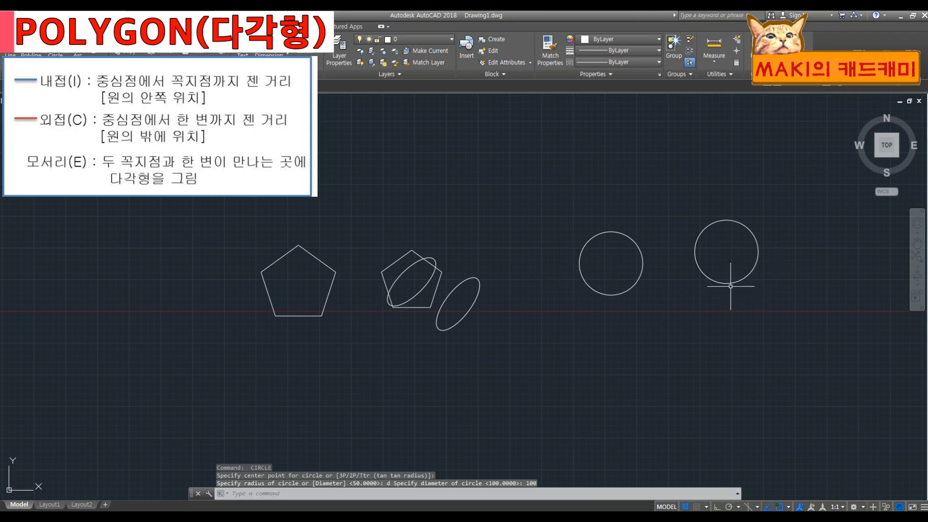
- Draw a six-sided polygon centred on the left circle, inscribed in a circle of radius 50
{"action": "scroll", "coordinate": [622, 277], "scroll_direction": "up", "scroll_amount": 3}
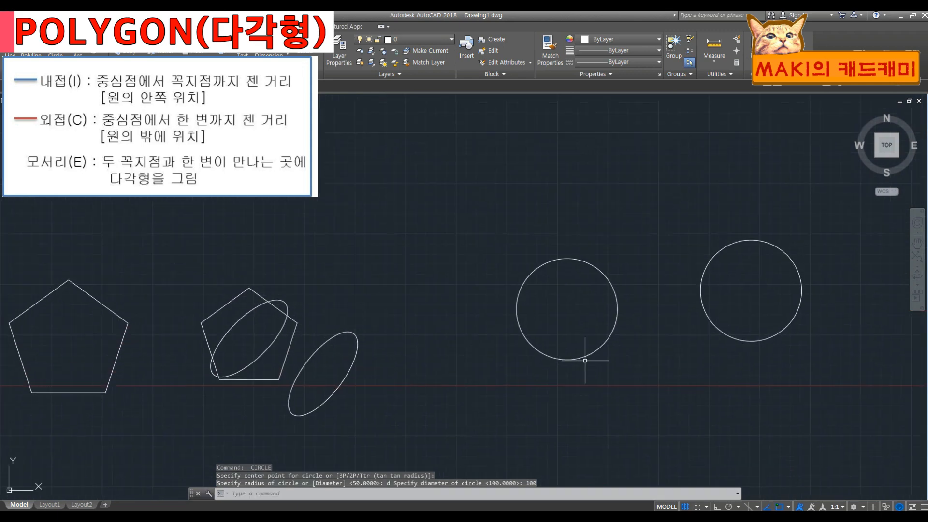
{"action": "type", "text": "POLY"}
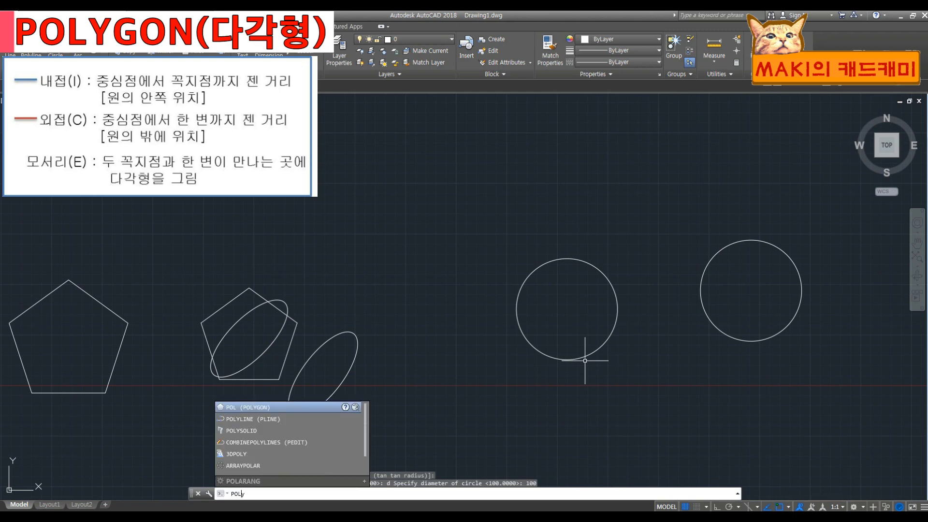
{"action": "type", "text": "gon"}
{"action": "key", "text": "Return"}
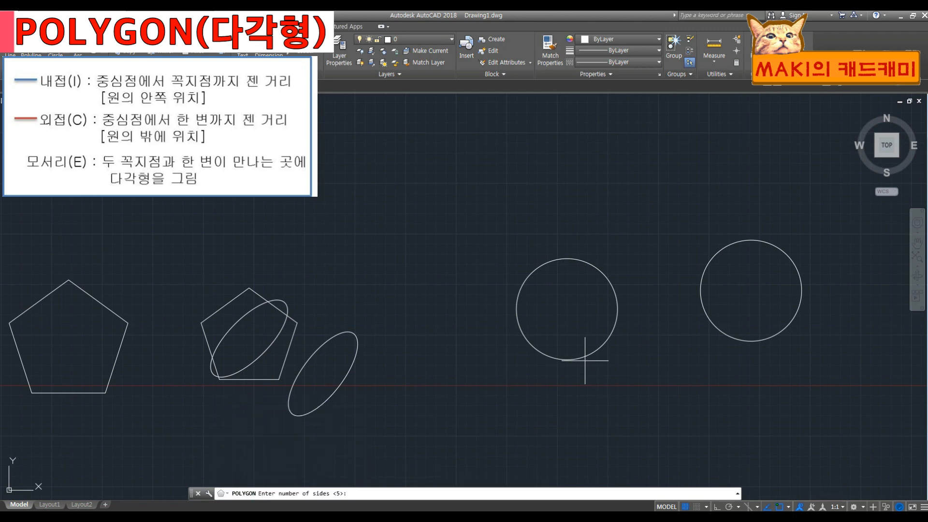
{"action": "key", "text": "Return"}
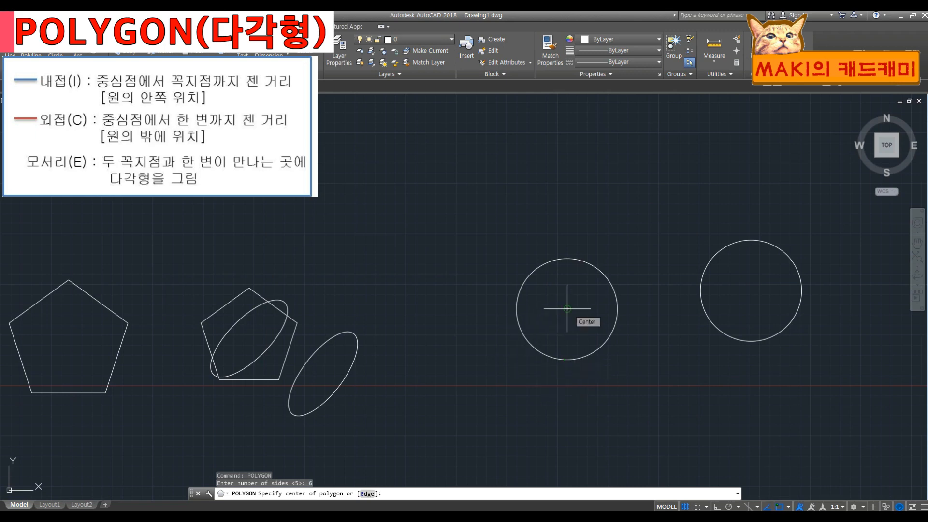
{"action": "left_click", "coordinate": [567, 308]}
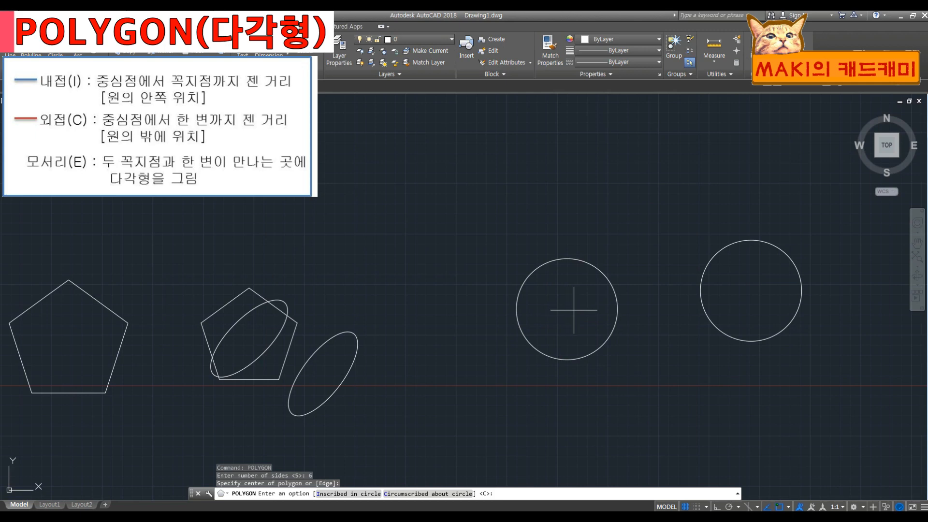
{"action": "type", "text": "i"}
{"action": "key", "text": "Return"}
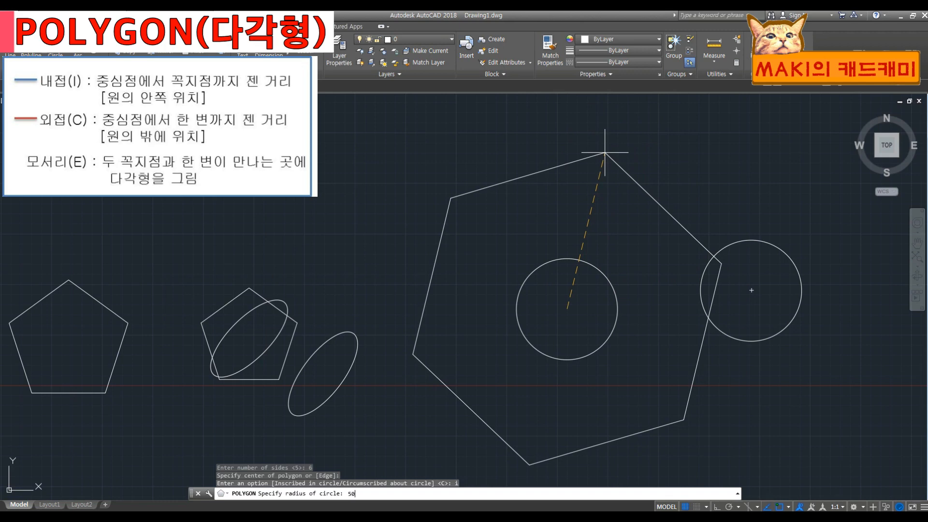
{"action": "key", "text": "Return"}
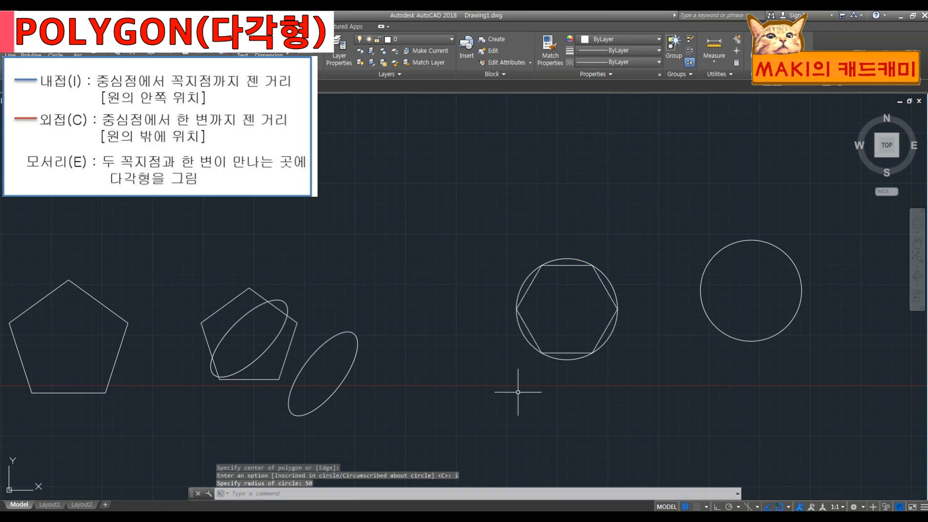
- Draw a six-sided polygon centred on the right circle, circumscribed about a circle of radius 50
{"action": "scroll", "coordinate": [546, 246], "scroll_direction": "up", "scroll_amount": 5}
{"action": "scroll", "coordinate": [539, 282], "scroll_direction": "down", "scroll_amount": 6}
{"action": "scroll", "coordinate": [527, 343], "scroll_direction": "up", "scroll_amount": 1}
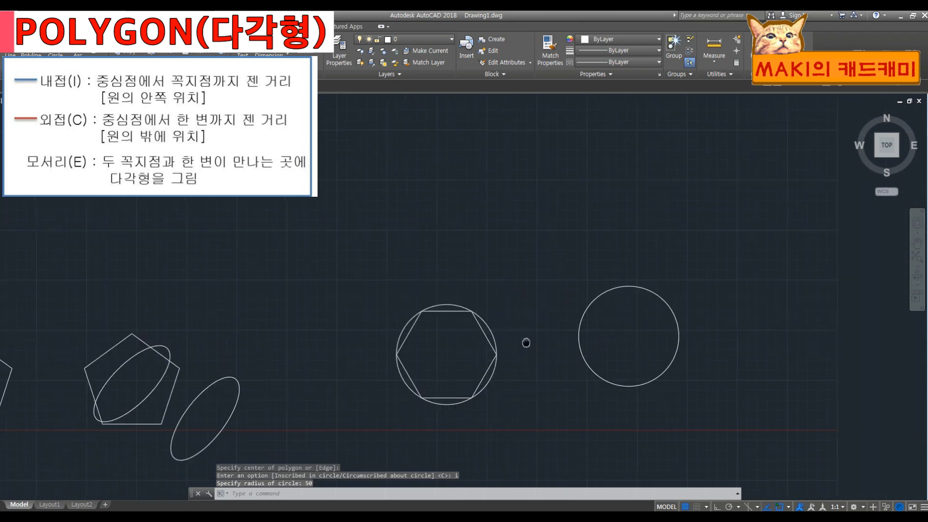
{"action": "key", "text": "Return"}
{"action": "key", "text": "Return"}
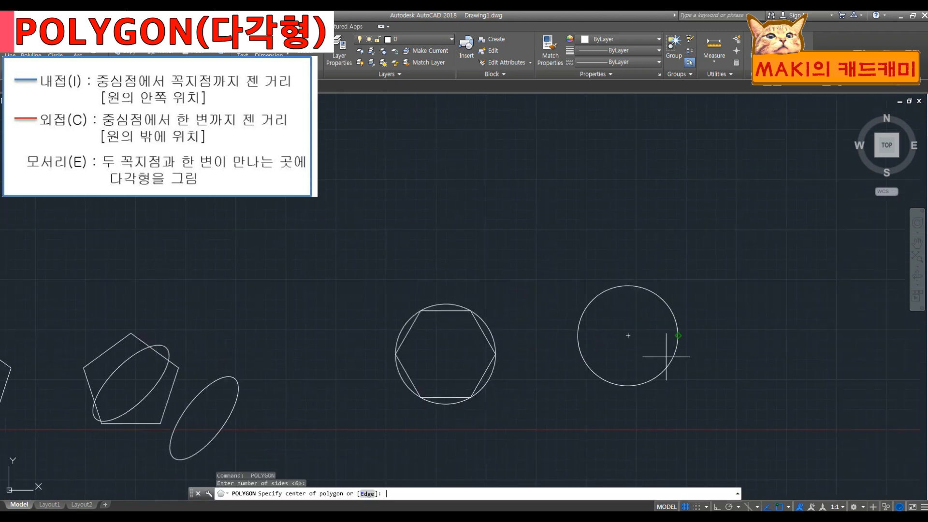
{"action": "left_click", "coordinate": [628, 335]}
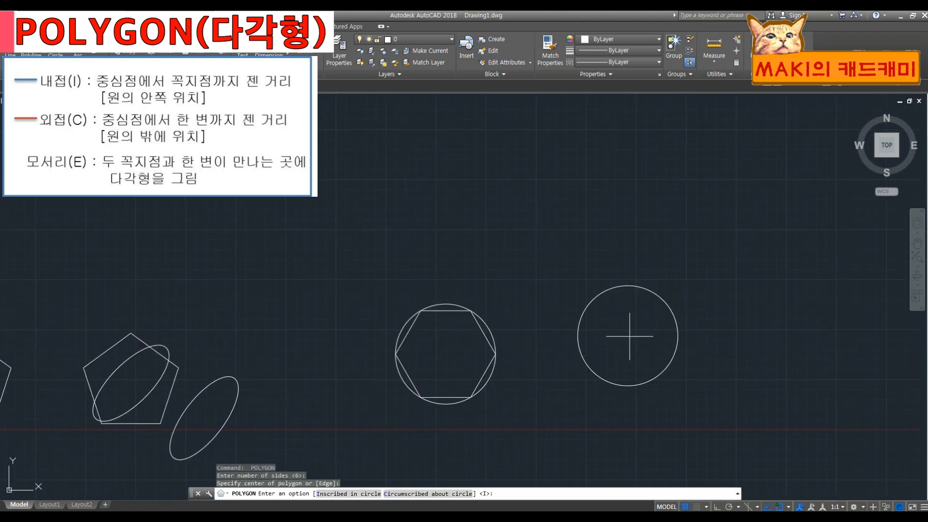
{"action": "type", "text": "c"}
{"action": "key", "text": "Return"}
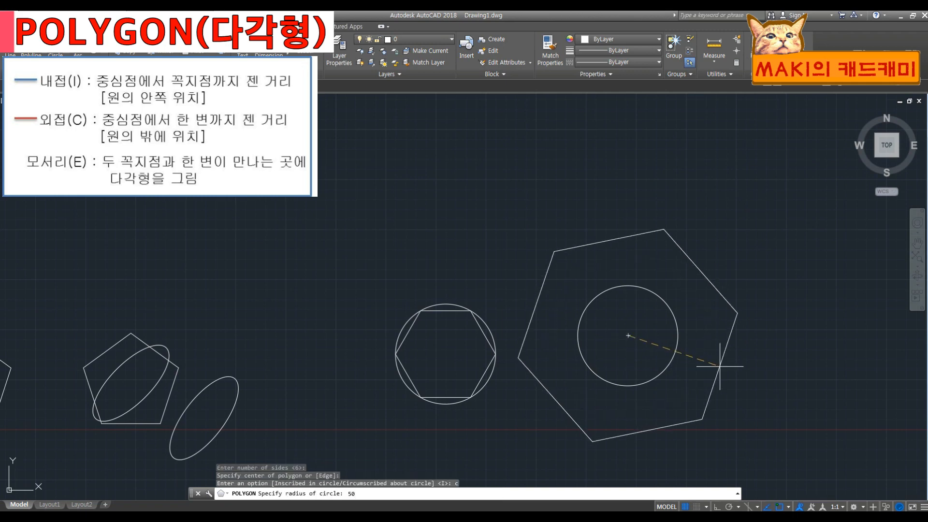
{"action": "type", "text": "50"}
{"action": "key", "text": "Return"}
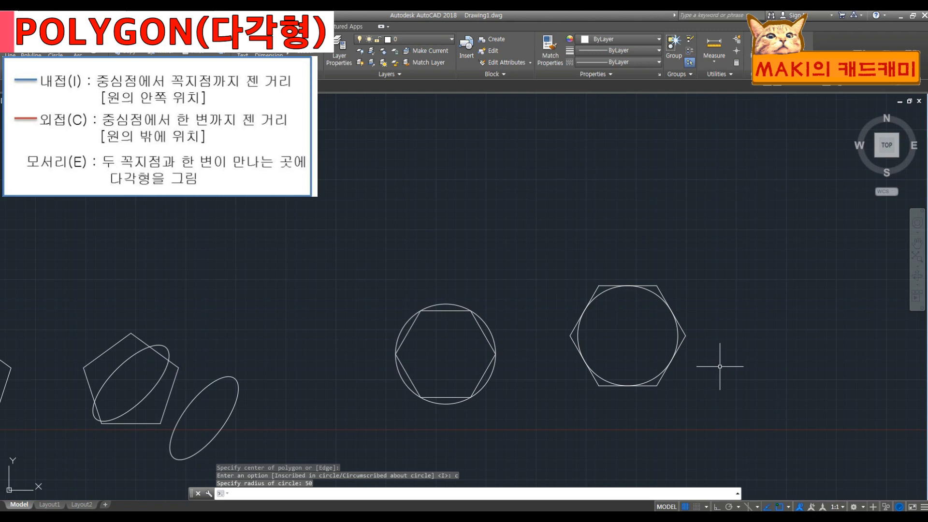
- Draw a three-sided polygon with the Edge option, using the upper-right edge of the circumscribed hexagon from its top corner to its right corner
{"action": "key", "text": "Return"}
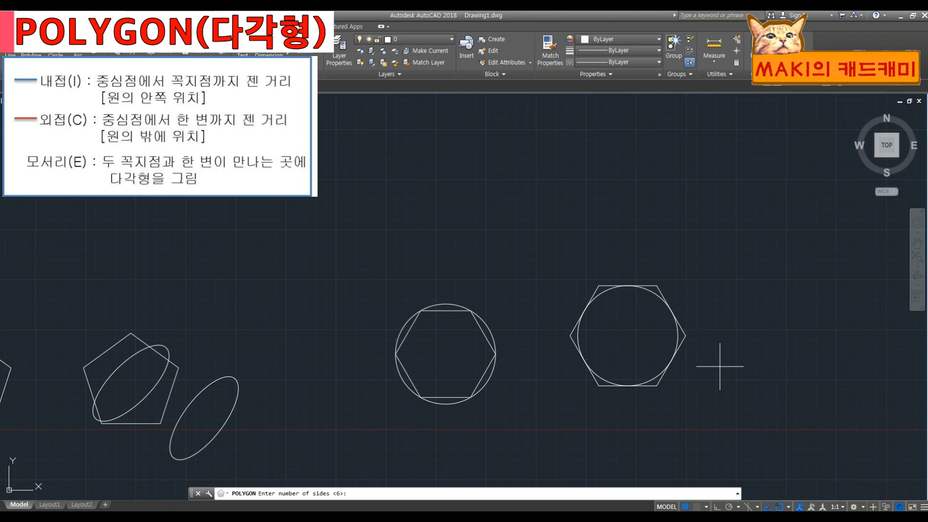
{"action": "key", "text": "Return"}
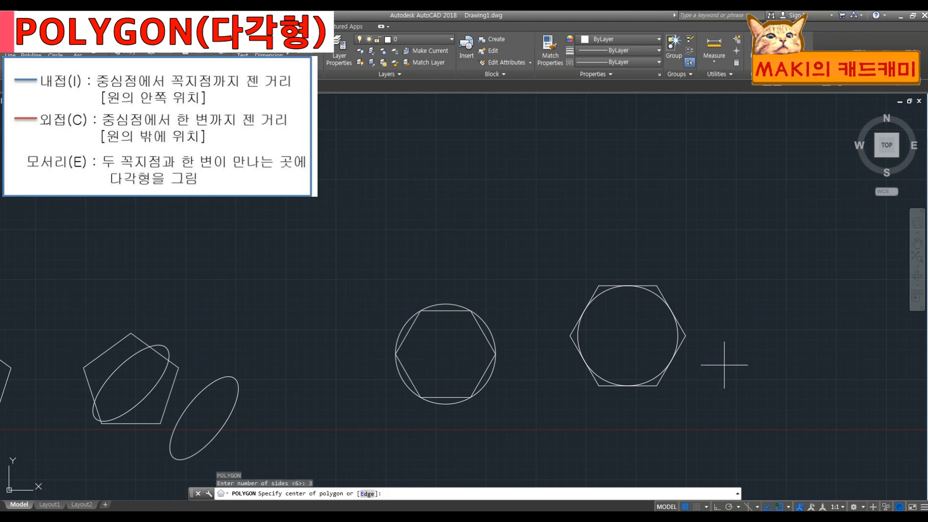
{"action": "left_click", "coordinate": [366, 495]}
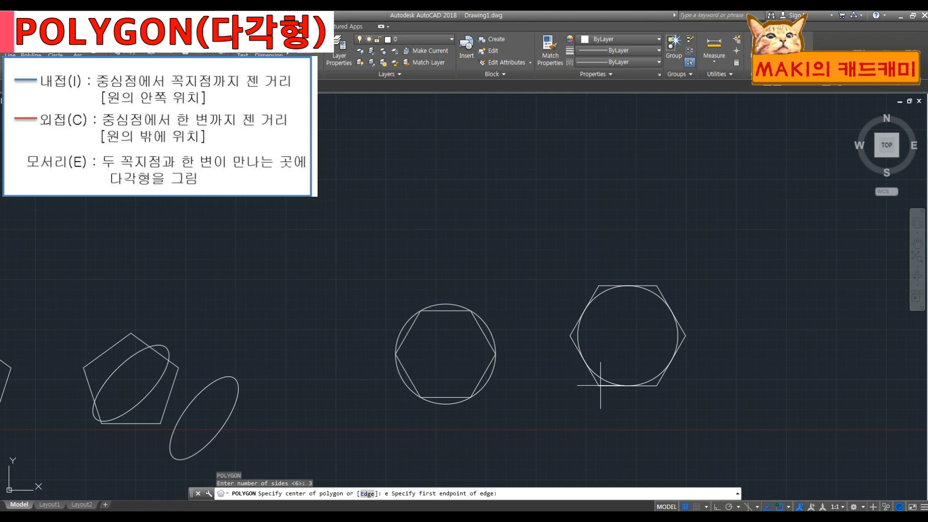
{"action": "left_click", "coordinate": [673, 304]}
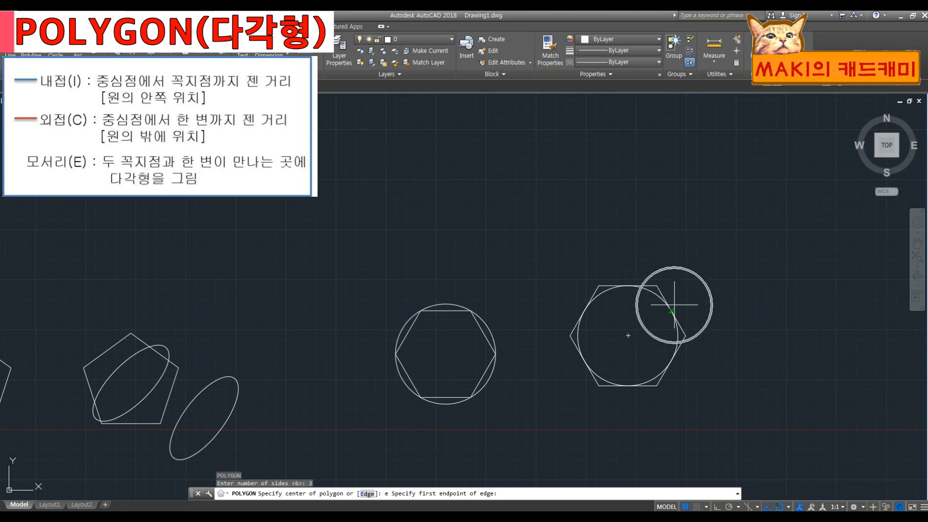
{"action": "left_click", "coordinate": [657, 286]}
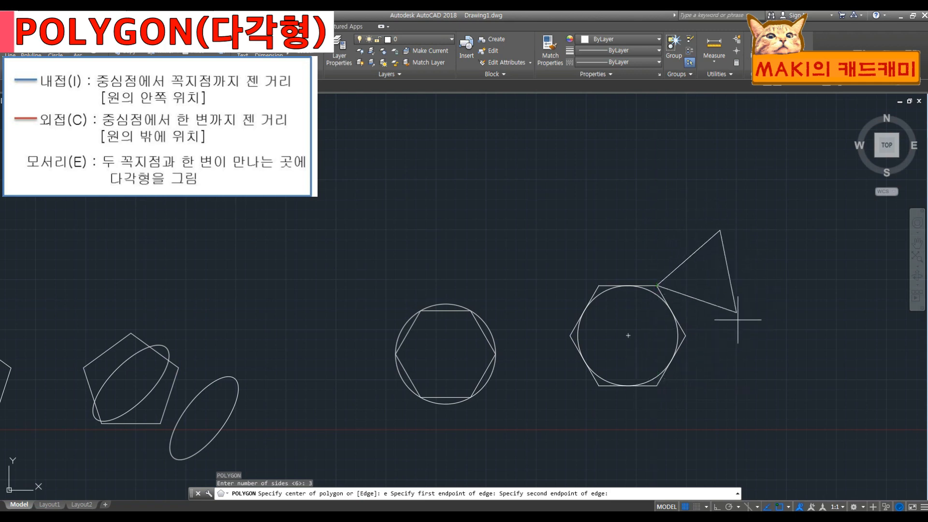
{"action": "left_click", "coordinate": [544, 497]}
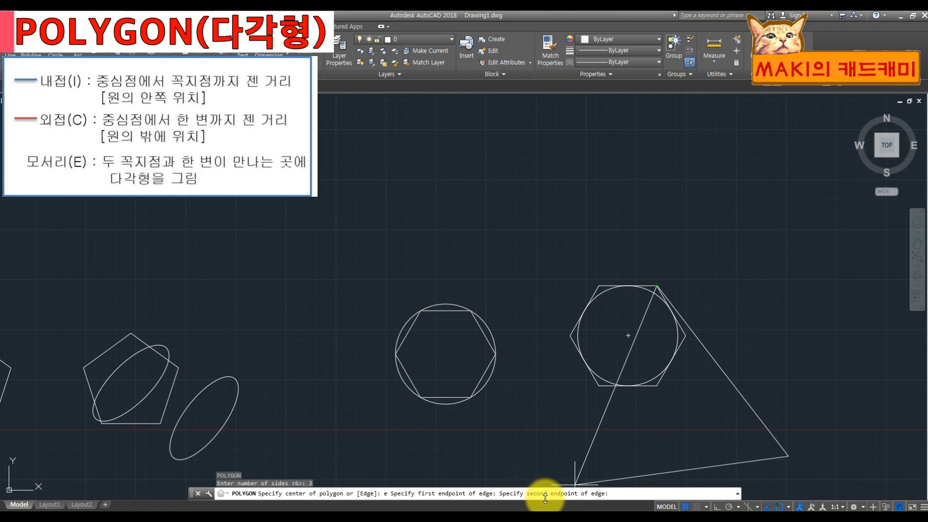
{"action": "left_click", "coordinate": [685, 335]}
{"action": "middle_click_drag", "start_coordinate": [693, 430], "coordinate": [711, 384]}
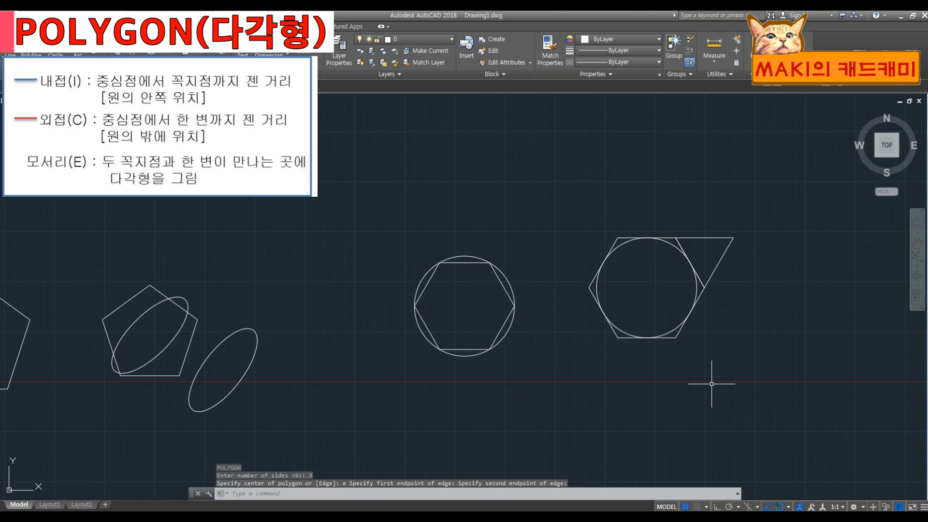